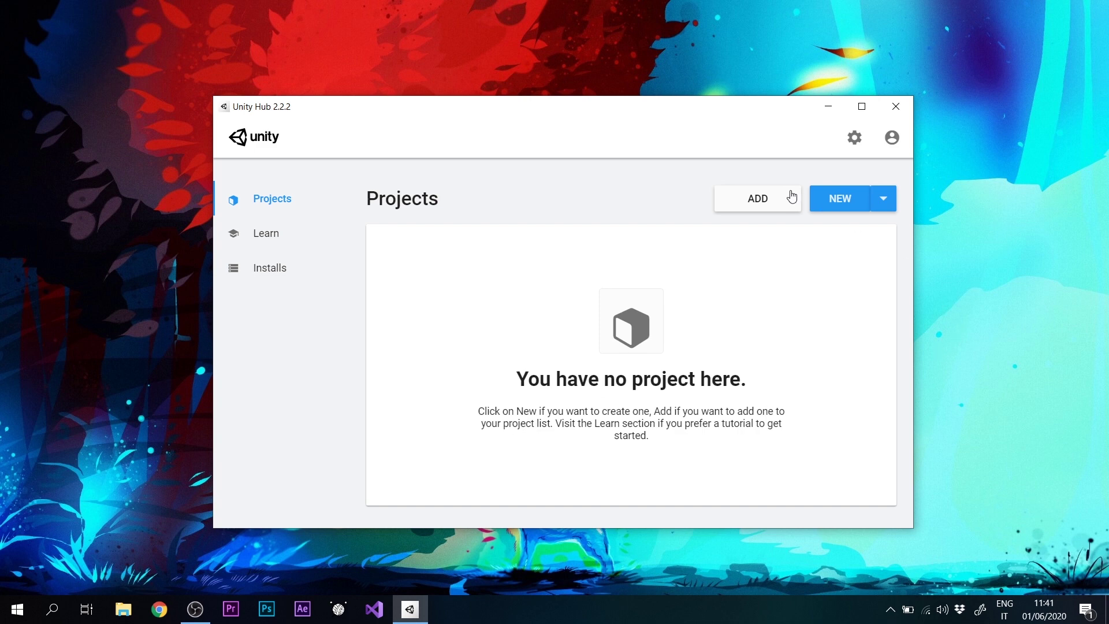
- Create a new Unity project named NITW from the 2D template
click(841, 199)
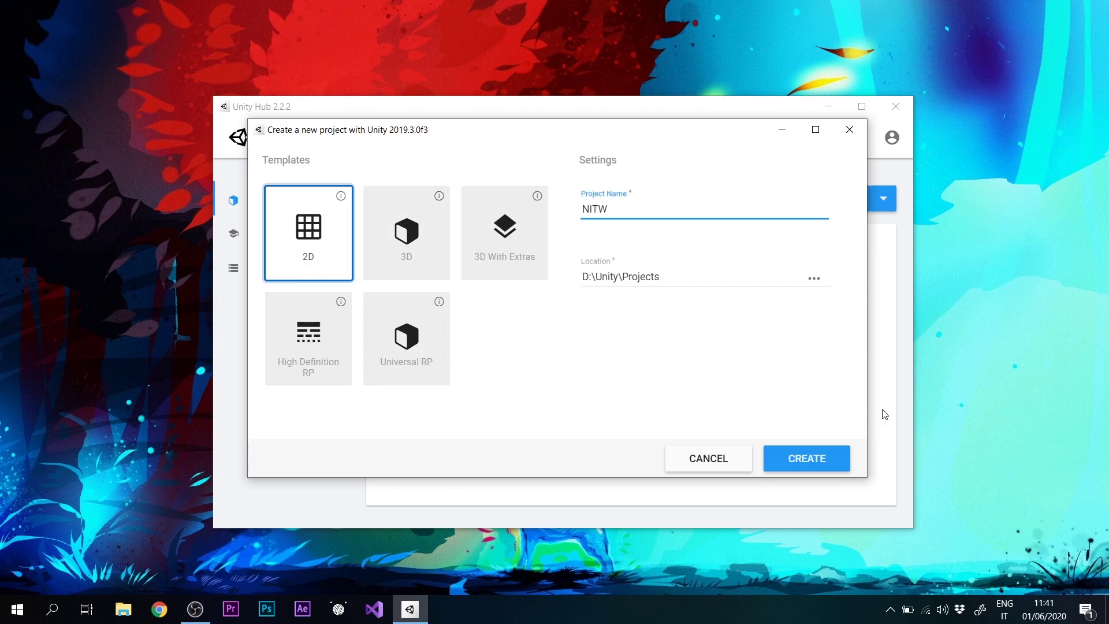
click(819, 461)
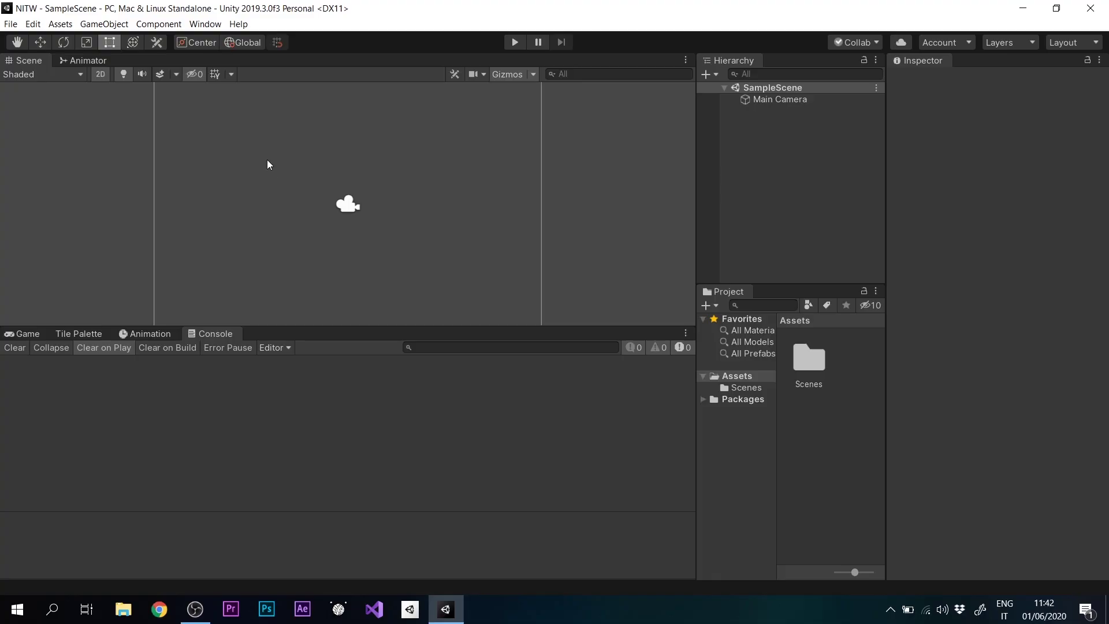
- Search the Package Manager for the Universal RP package and install it in the project
click(205, 24)
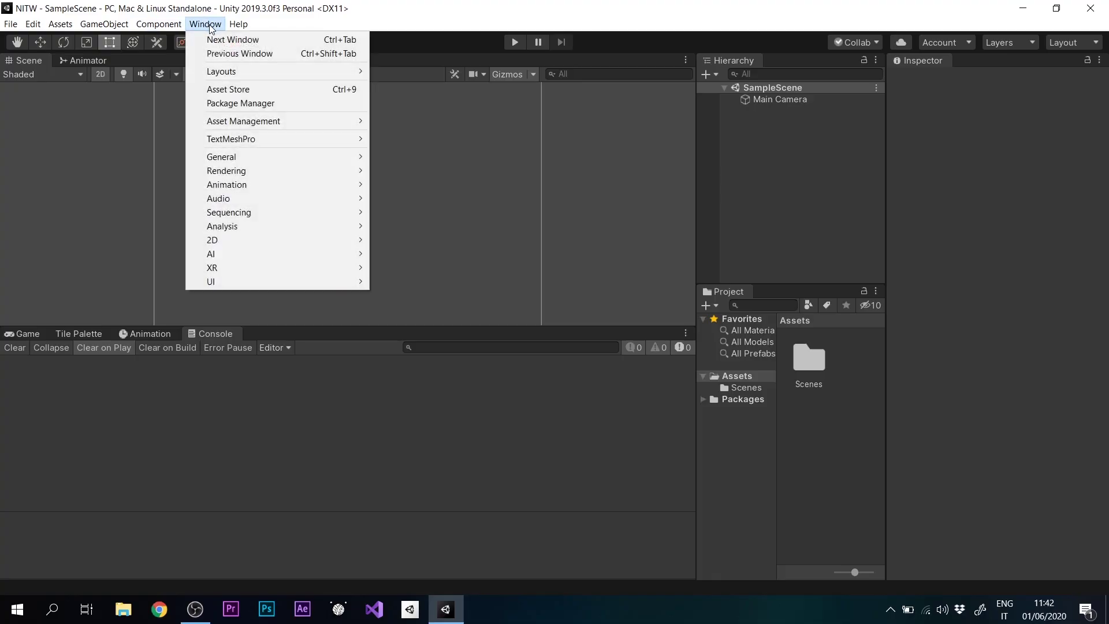
click(254, 105)
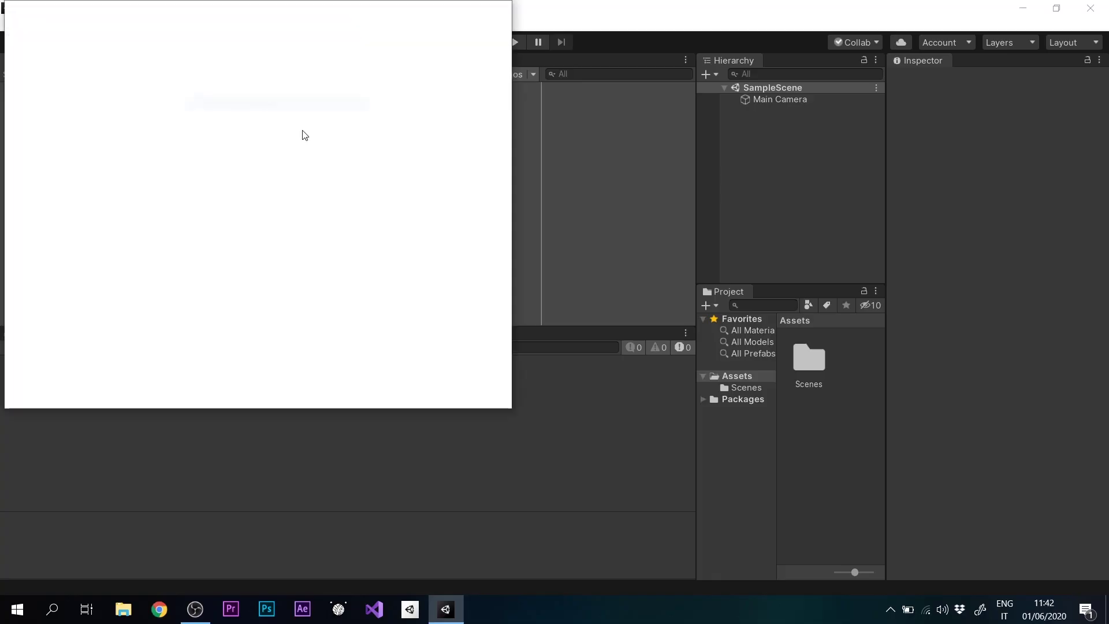
click(254, 23)
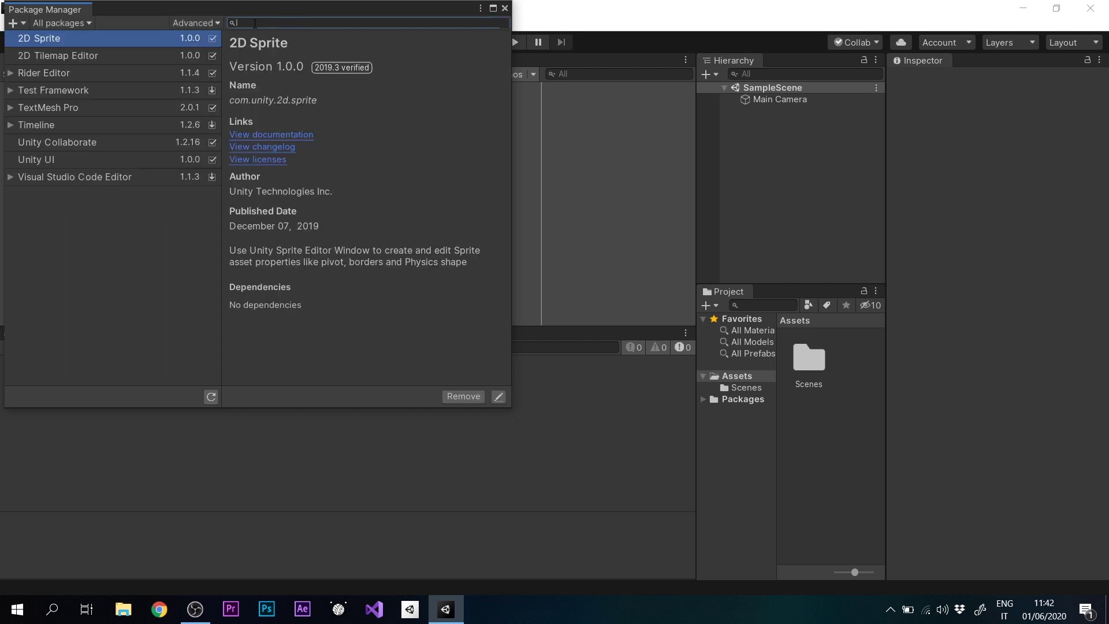
text(Universal RP)
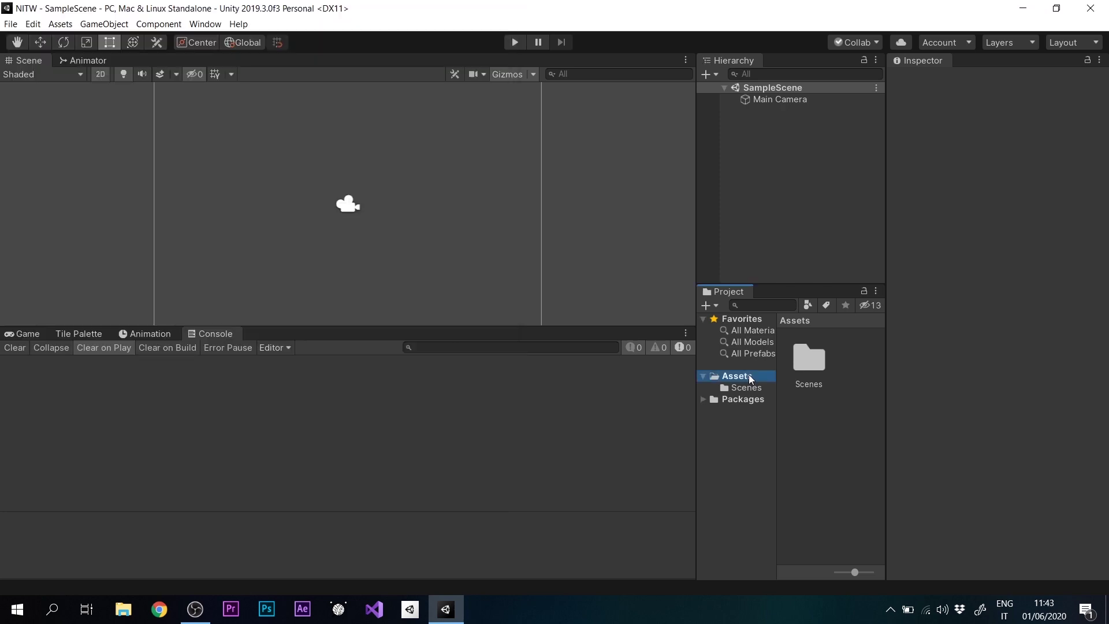
- Create a folder named Universal RP inside the project's Assets folder
right_click(737, 376)
mouse_move(816, 66)
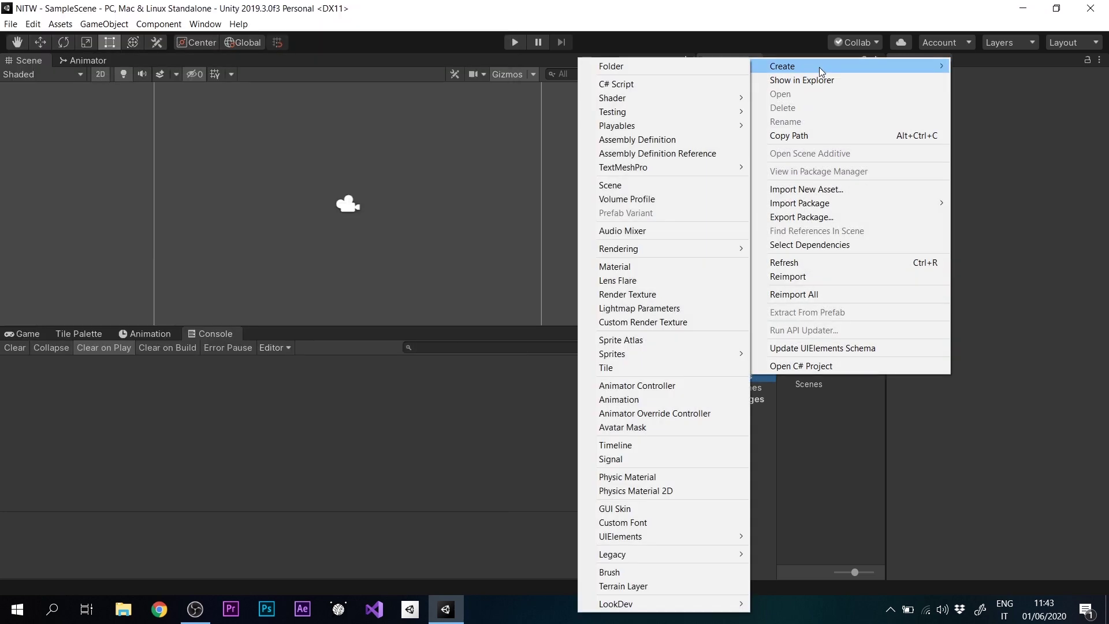
click(673, 66)
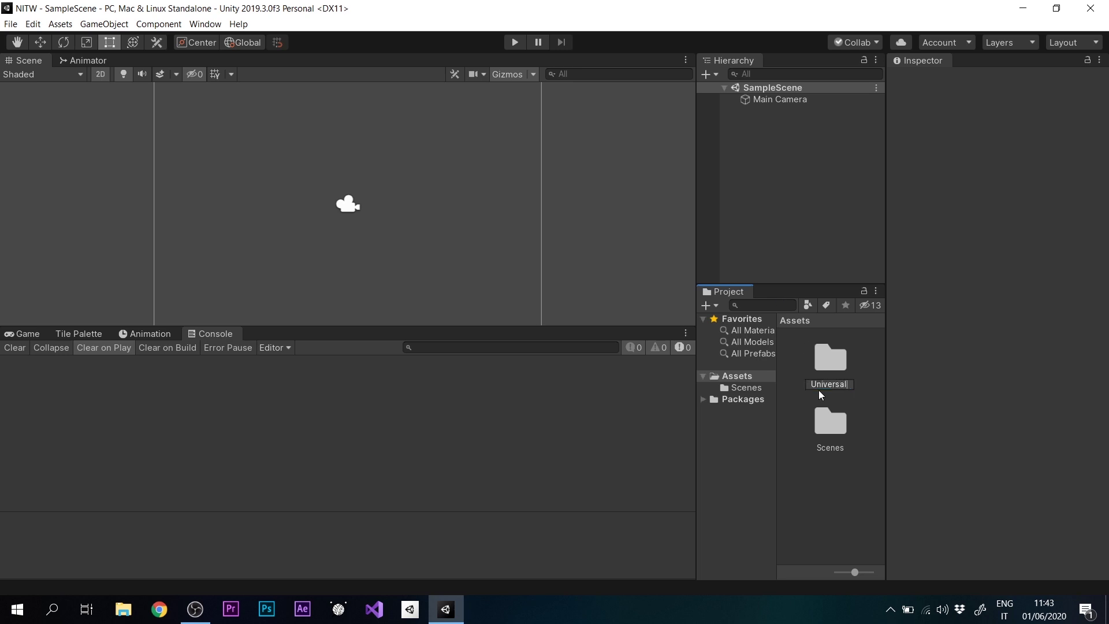
key(Return)
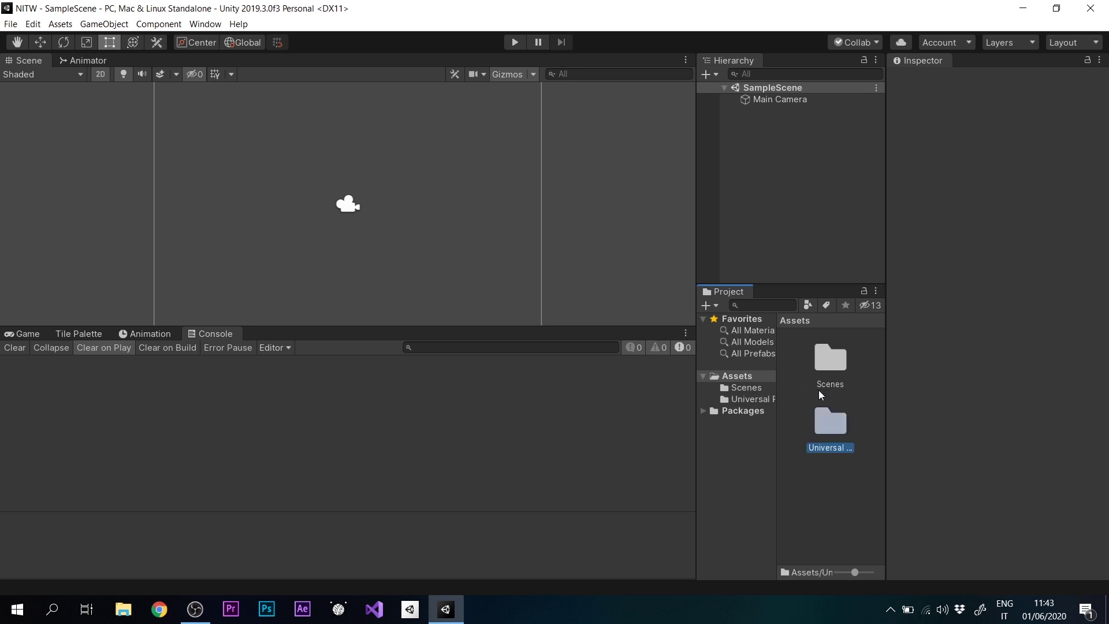
- Create a Universal Render Pipeline asset (Forward Renderer) with its default name inside the Universal RP folder
double_click(825, 433)
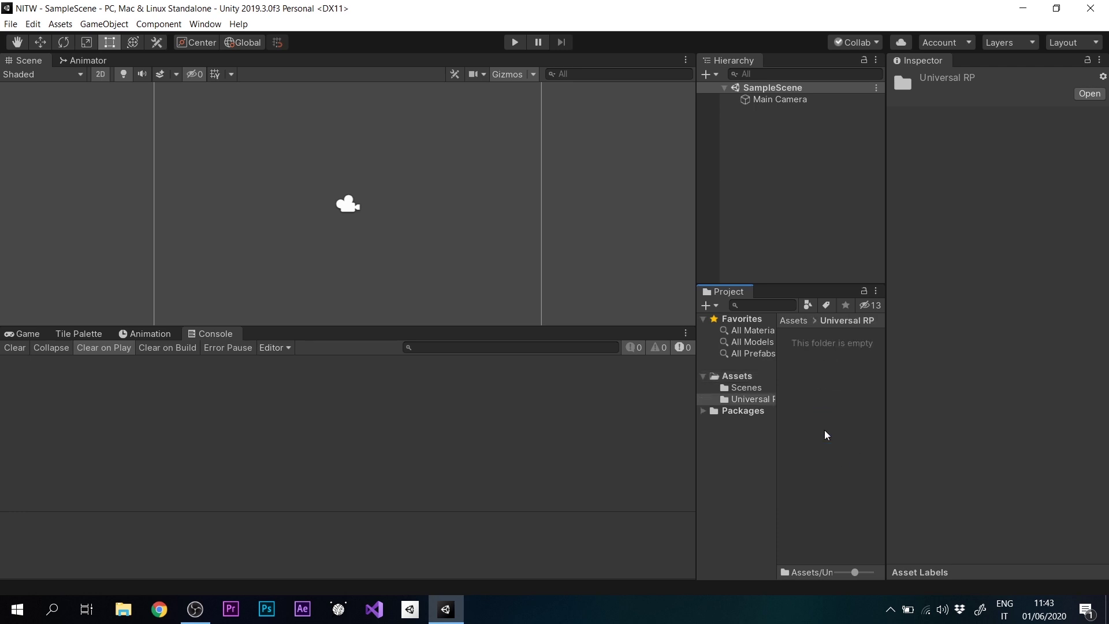
right_click(826, 346)
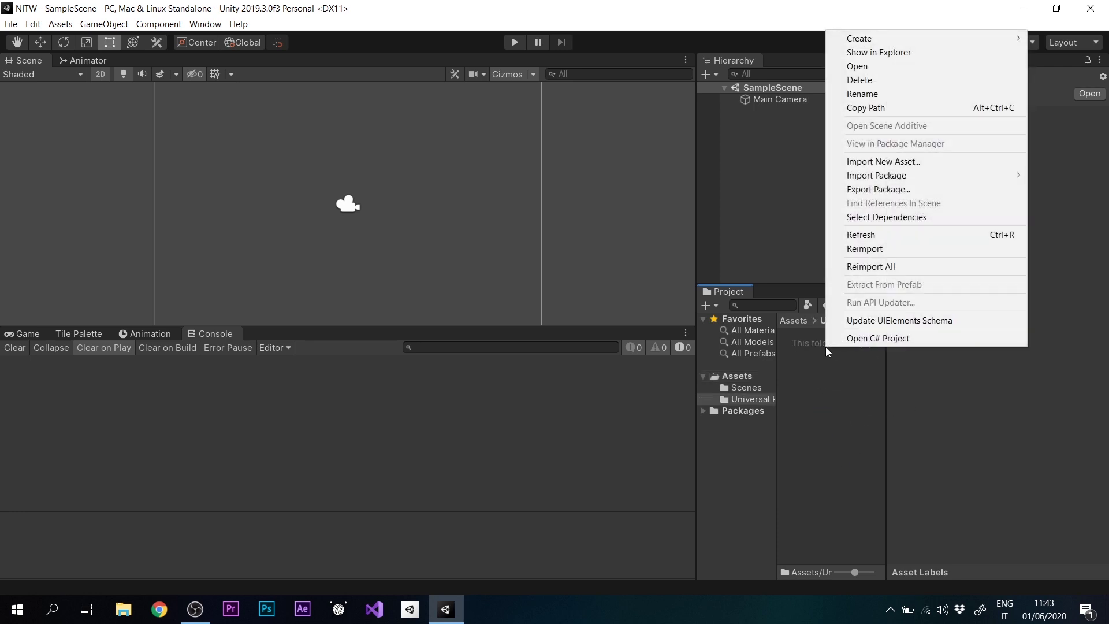
mouse_move(867, 38)
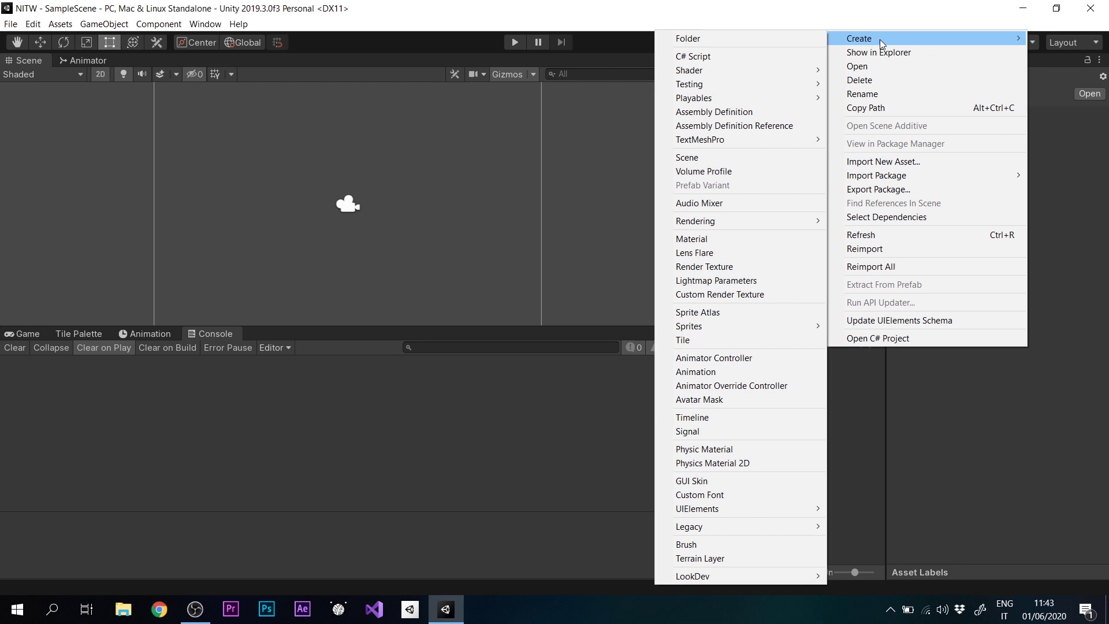
mouse_move(710, 220)
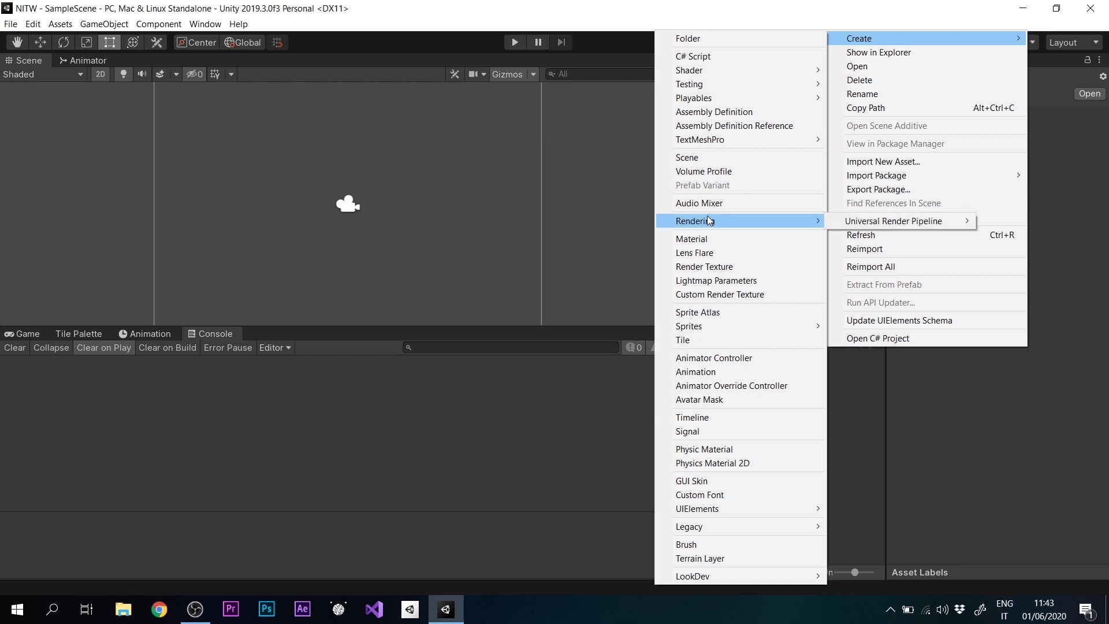
mouse_move(847, 223)
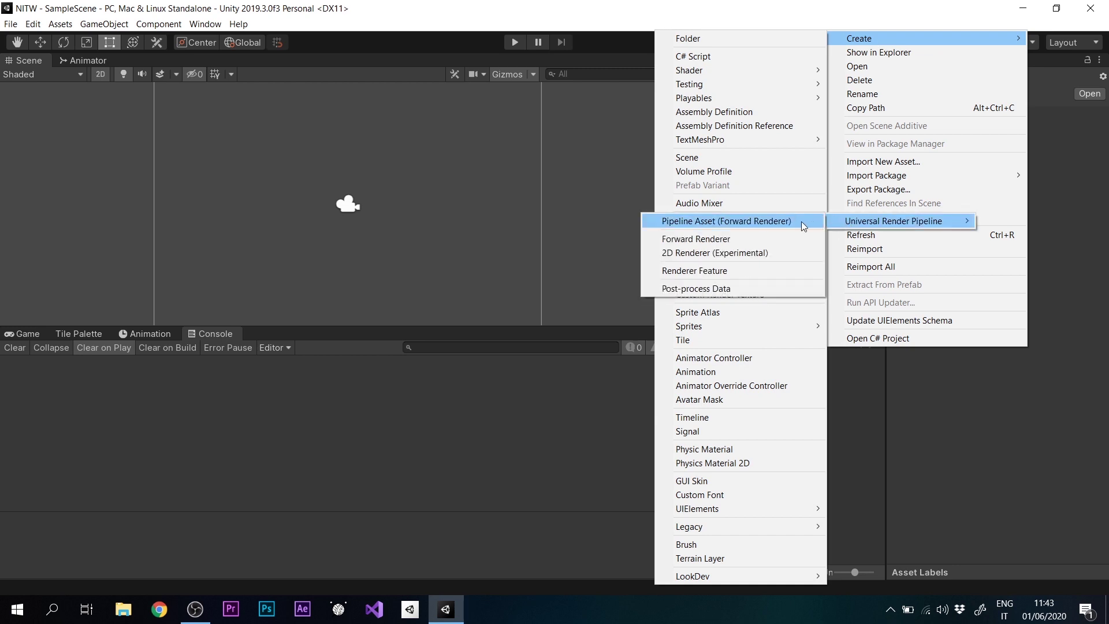
click(748, 220)
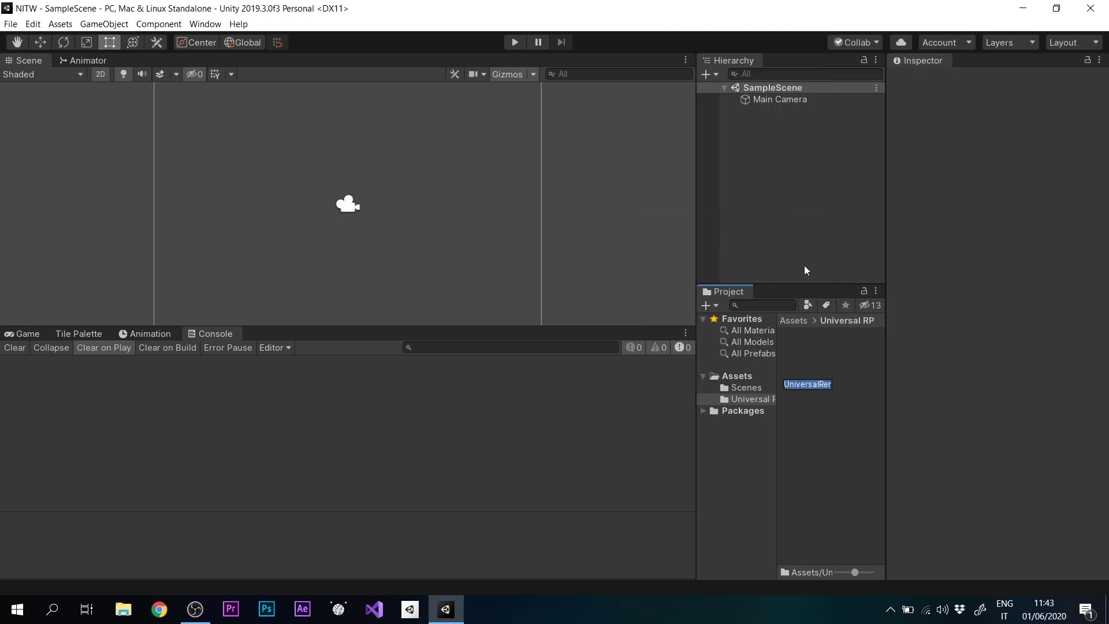
key(Return)
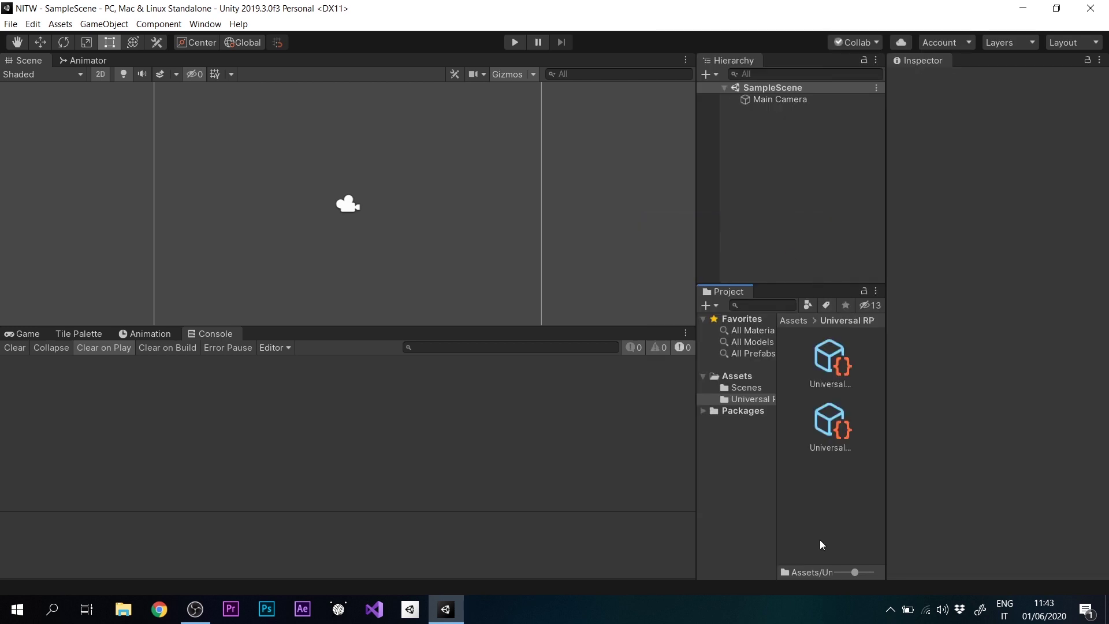
- Assign UniversalRenderPipelineAsset as the Scriptable Render Pipeline in the project's Graphics settings and close the settings
click(33, 24)
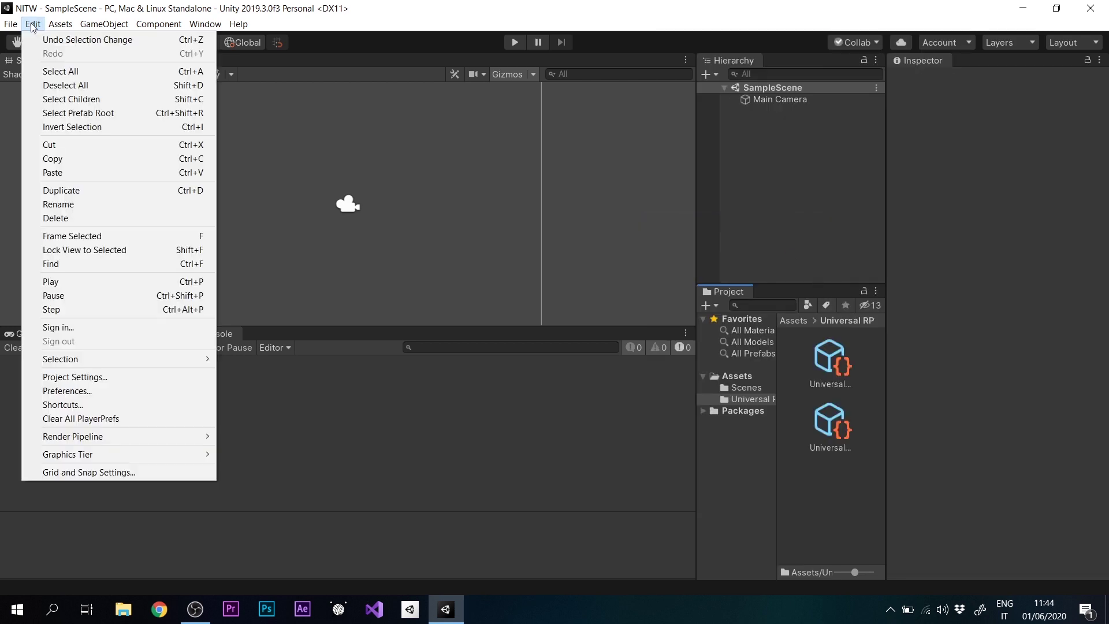
click(85, 376)
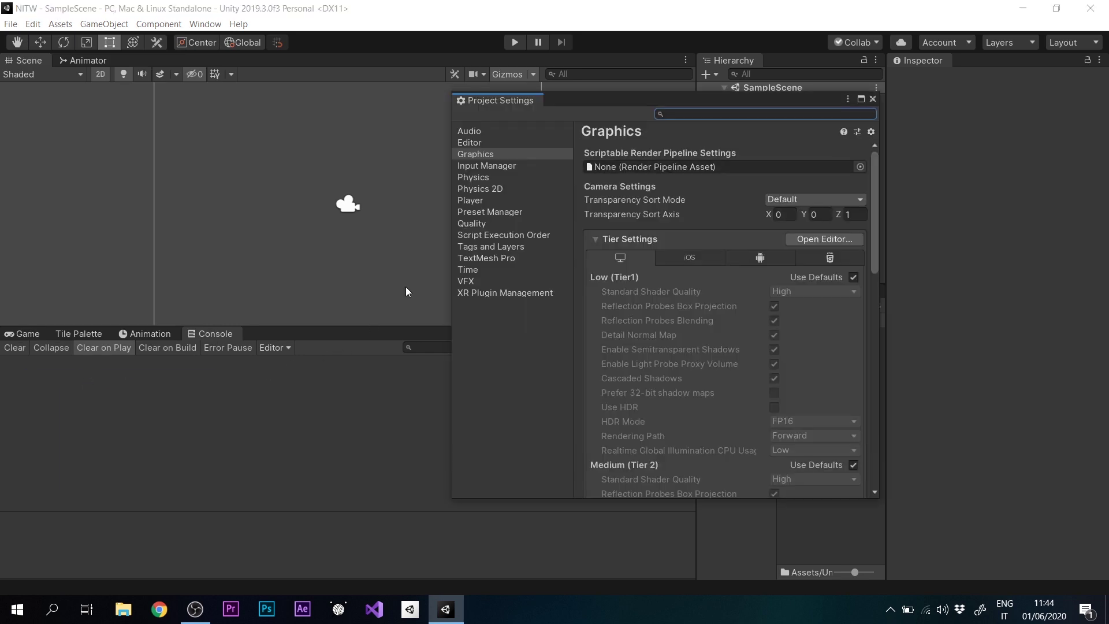
click(472, 156)
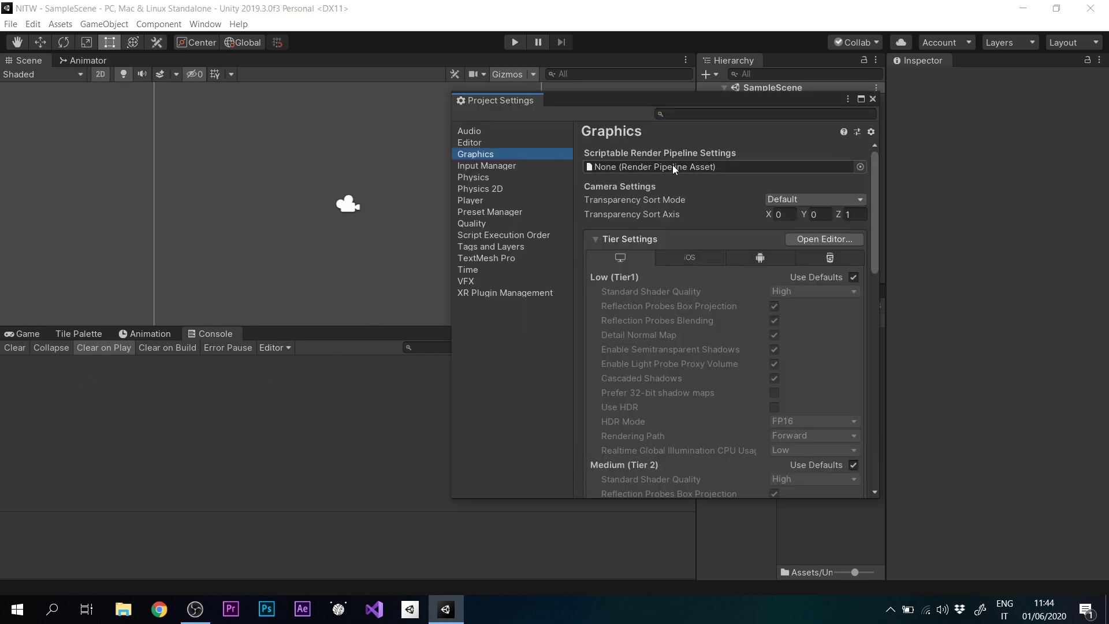
click(861, 167)
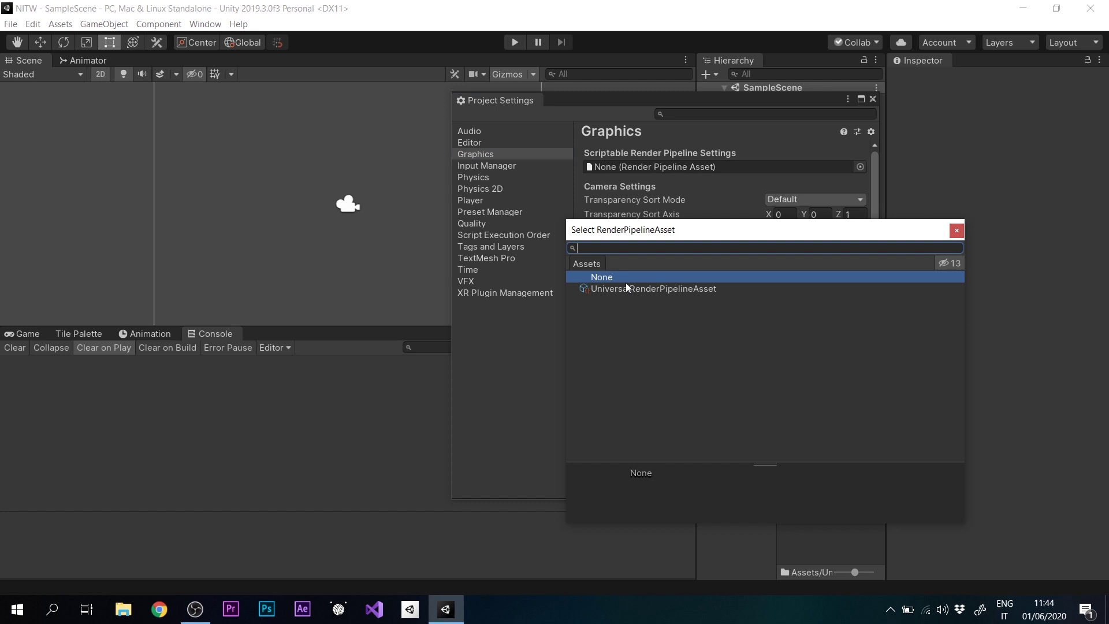
click(602, 286)
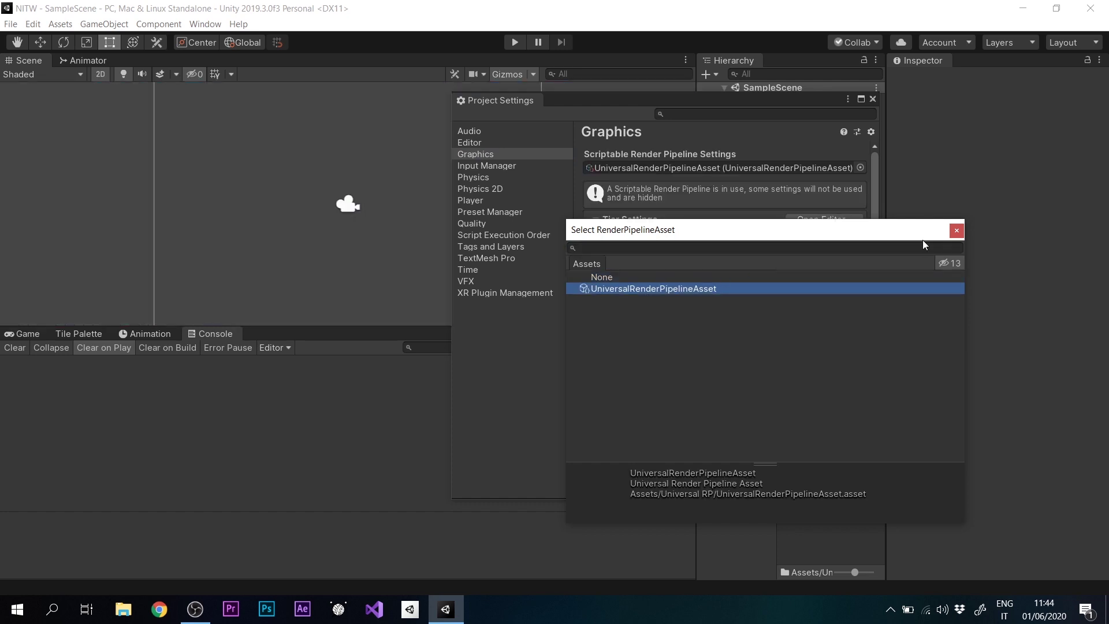
click(956, 231)
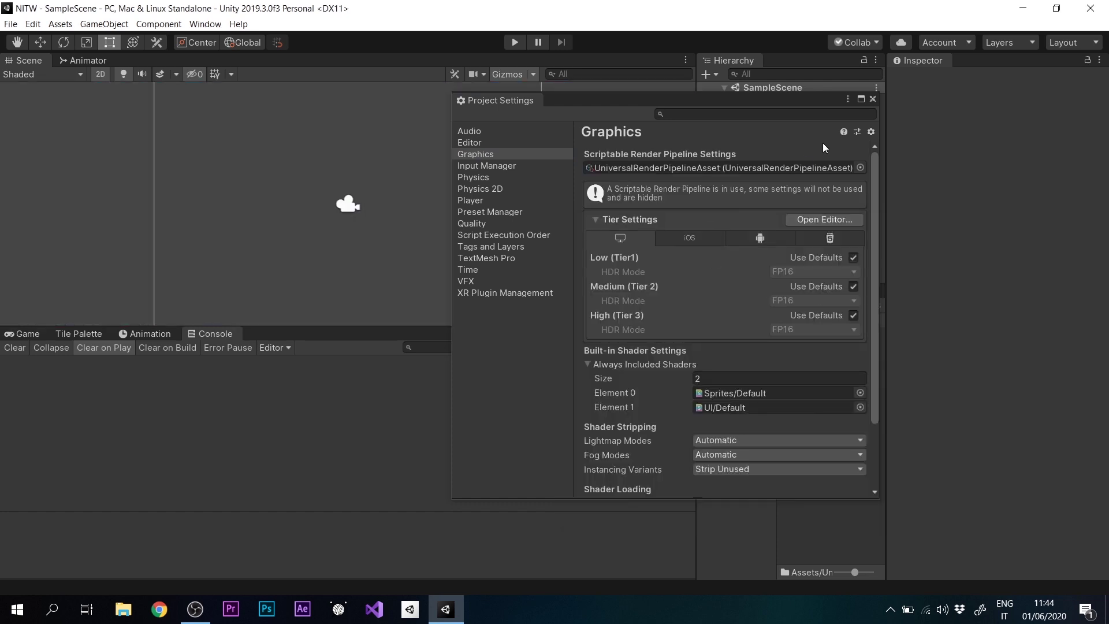
click(873, 99)
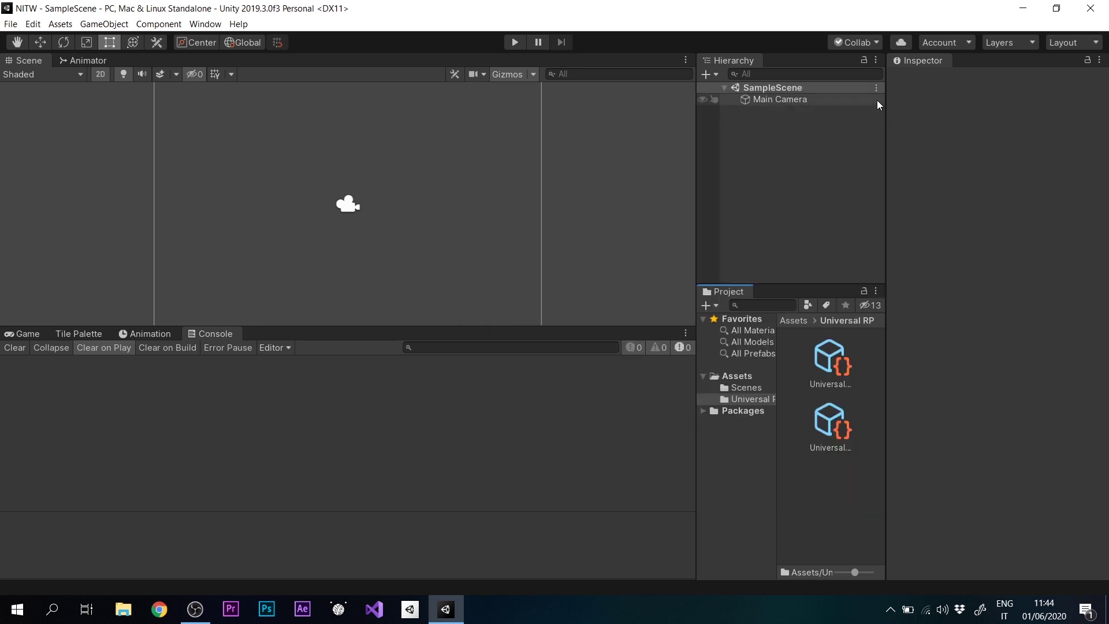
- Upgrade the project materials to UniversalRP materials and accept overwriting the existing ones
click(33, 24)
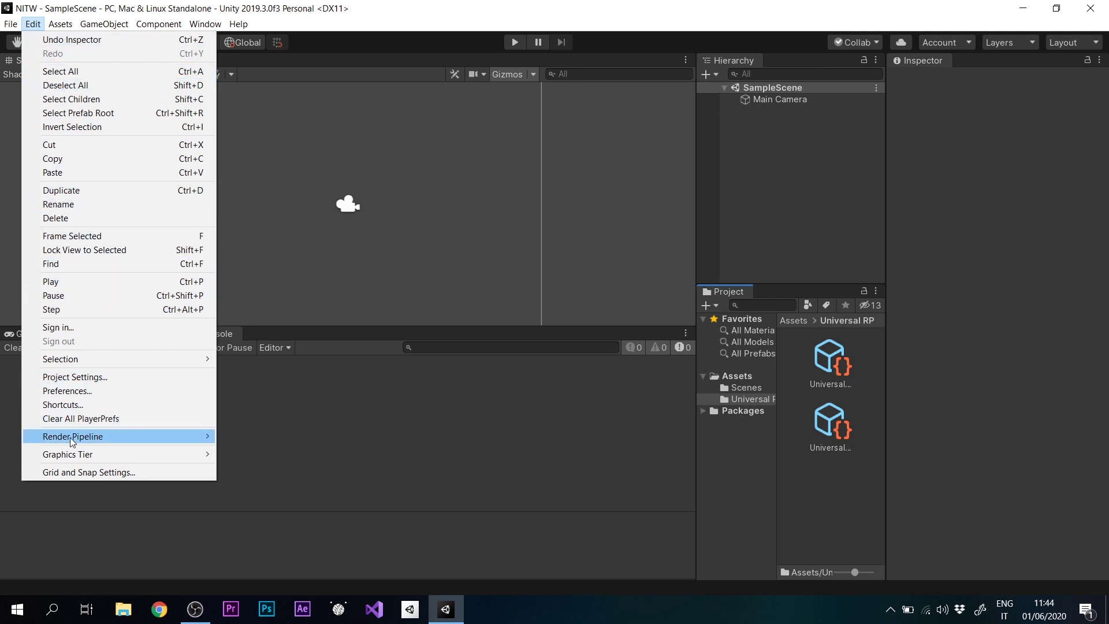
mouse_move(73, 441)
mouse_move(257, 455)
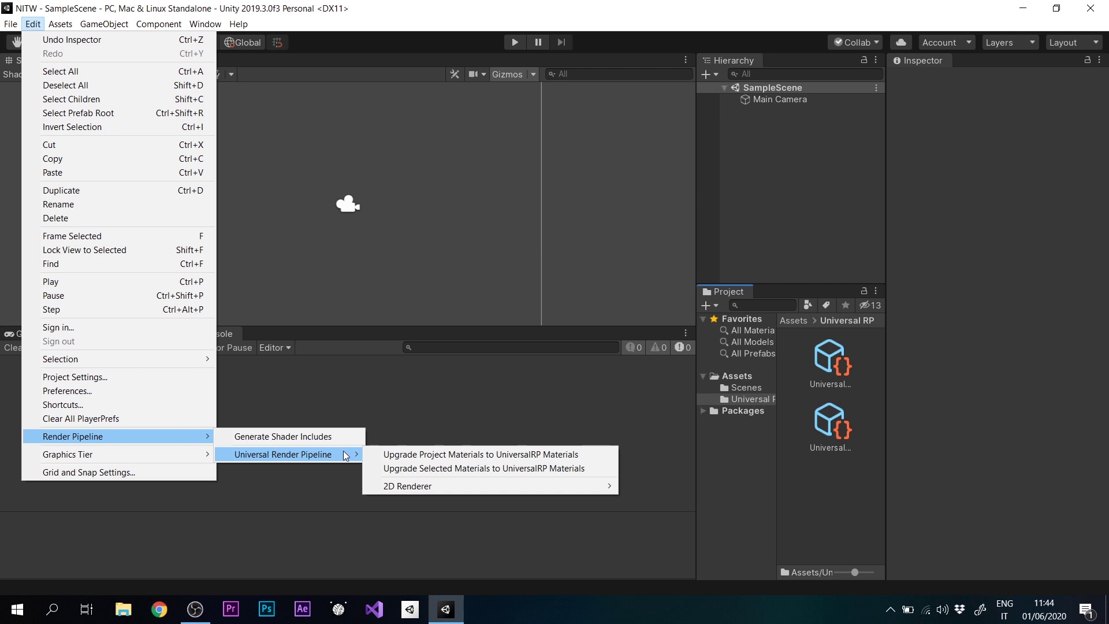
click(442, 455)
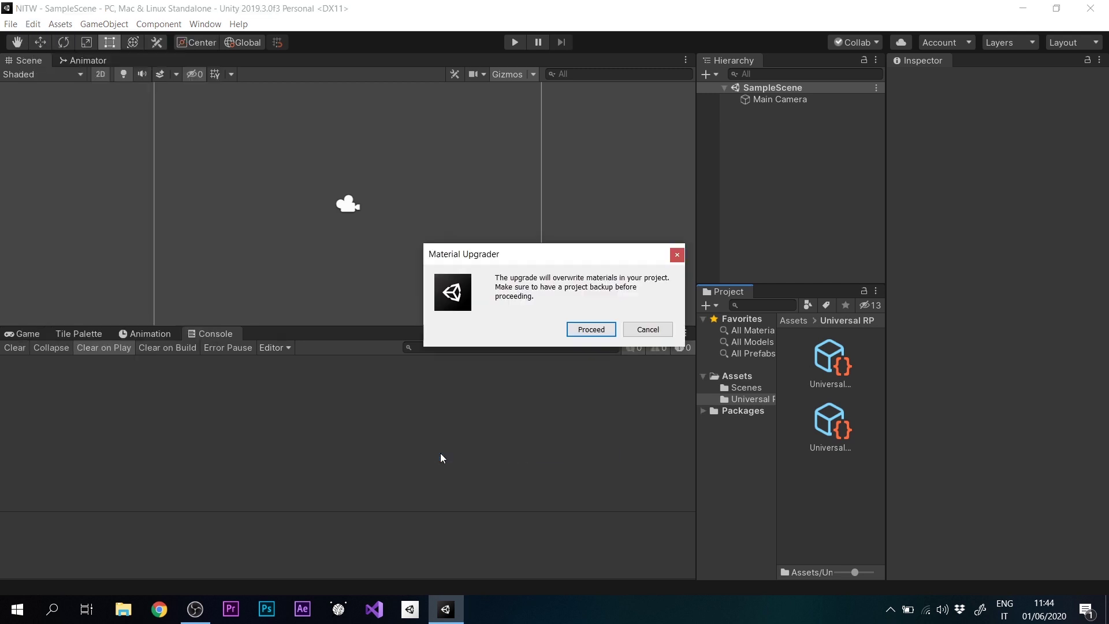
click(573, 329)
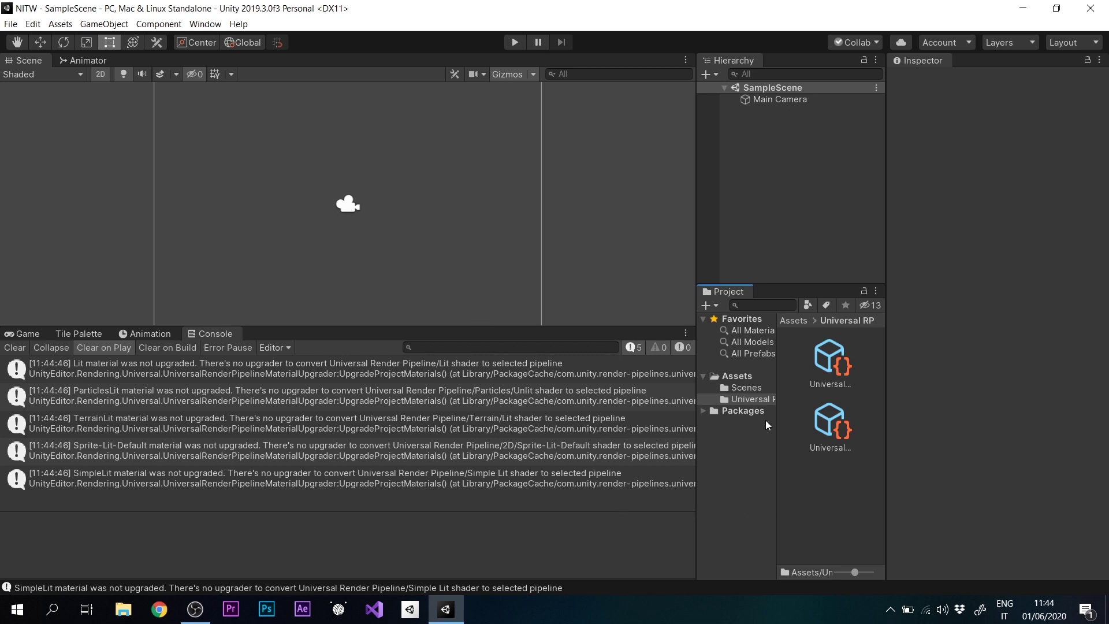
- Create a 2D Renderer (Experimental) asset in the Universal RP folder, keeping its default name
click(735, 375)
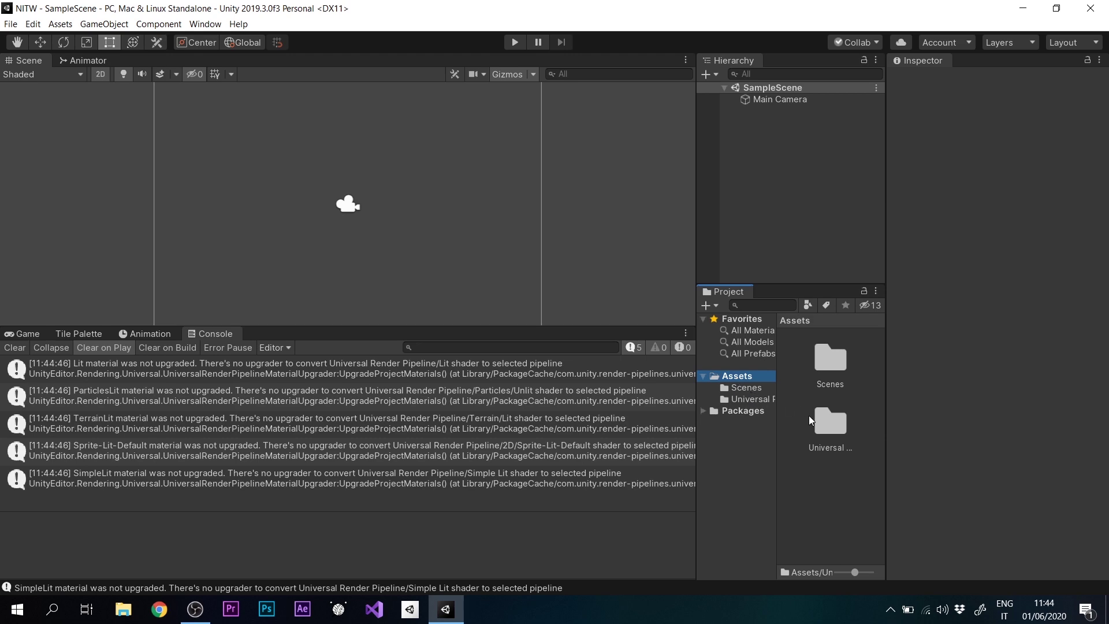
click(825, 424)
double_click(825, 424)
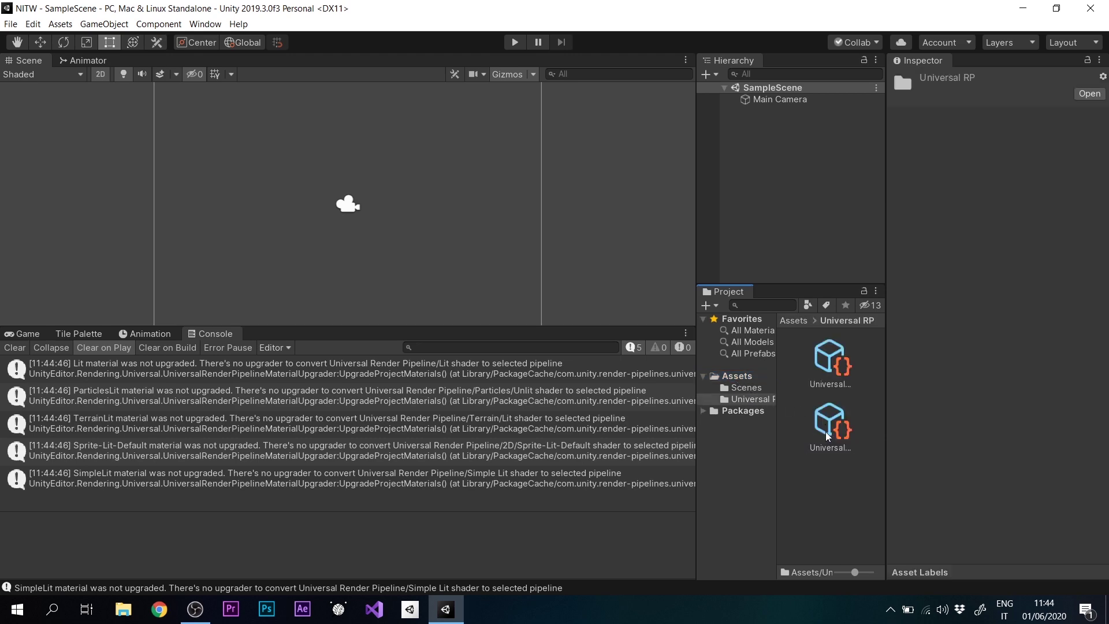
right_click(834, 497)
mouse_move(906, 188)
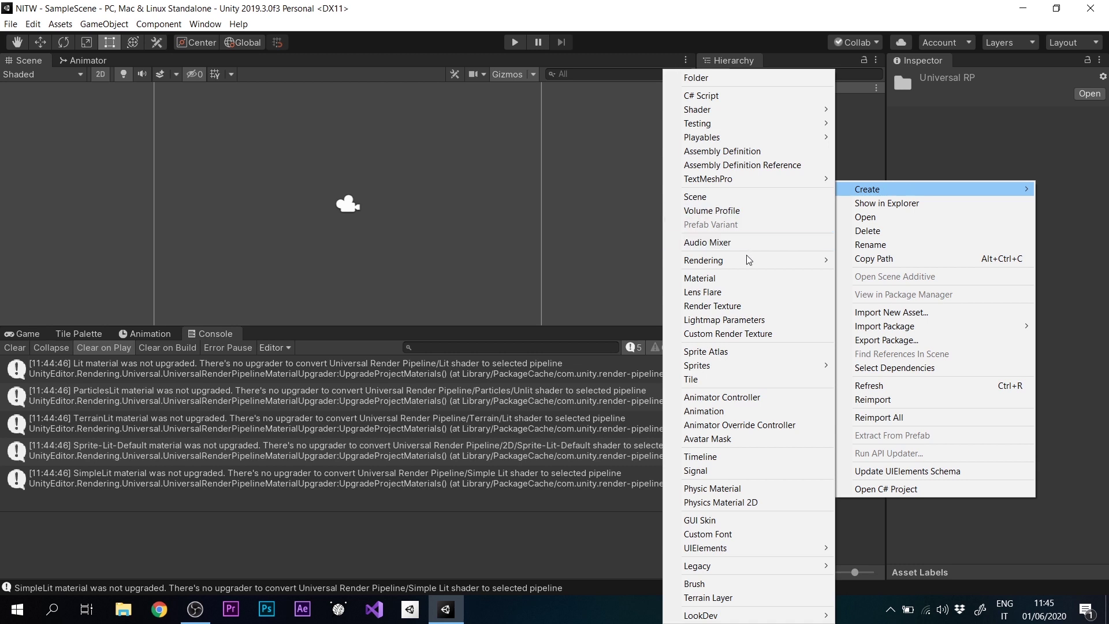
mouse_move(744, 258)
mouse_move(854, 259)
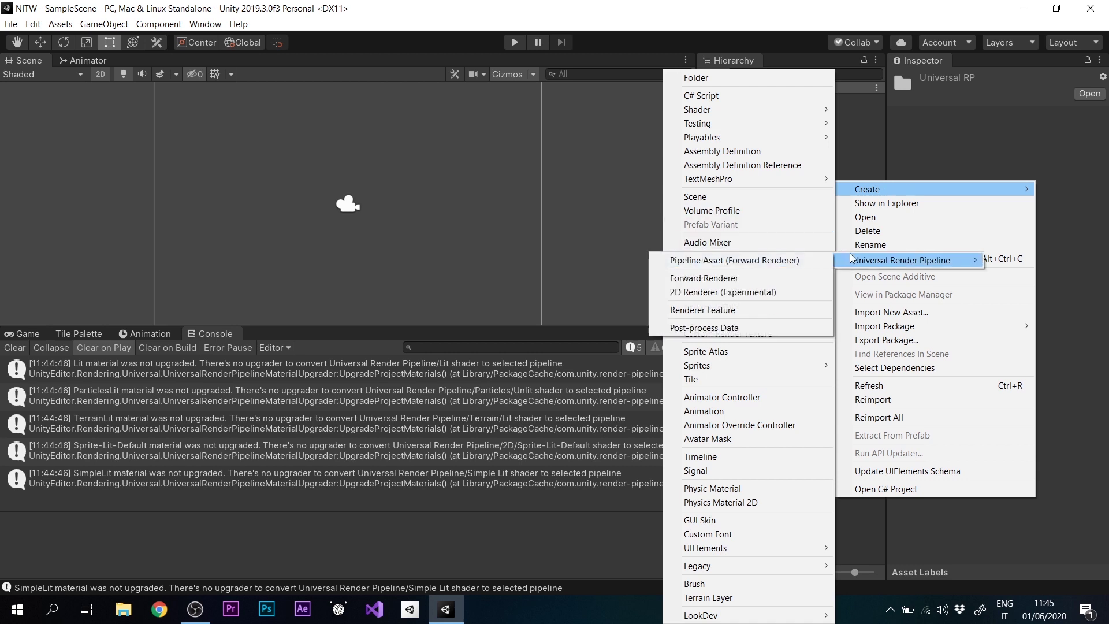
click(707, 292)
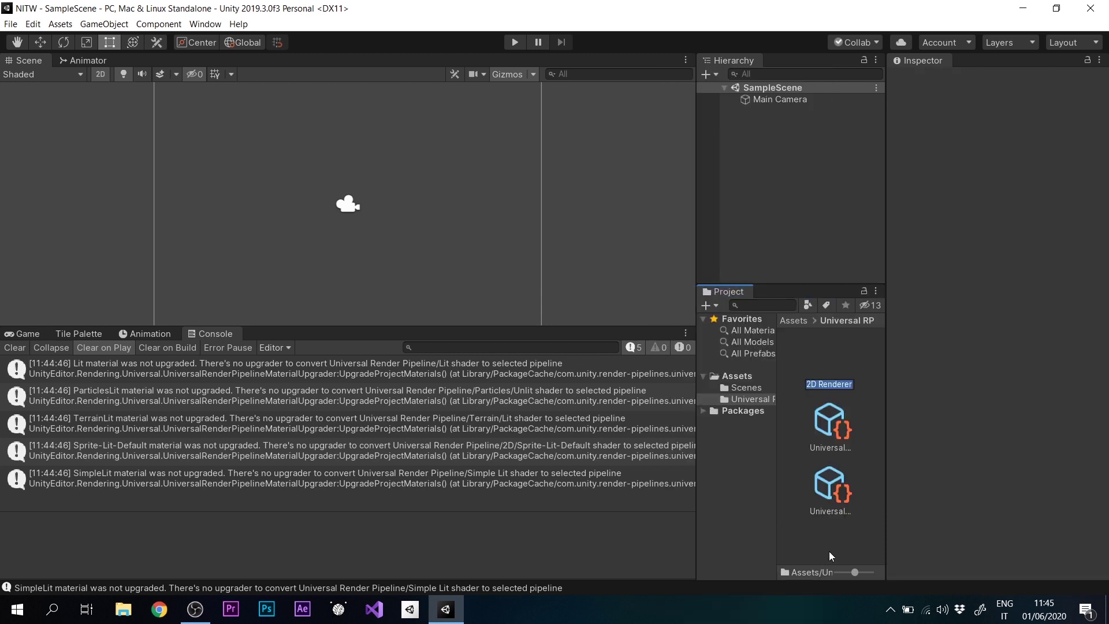
key(Return)
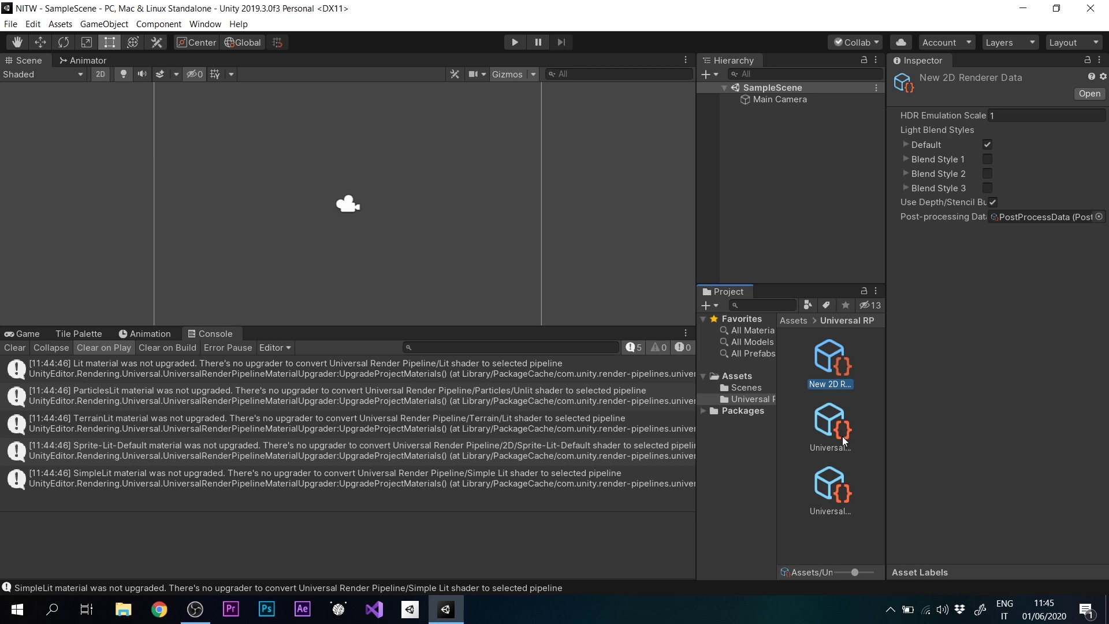
- Set the new 2D renderer asset as entry 0 in the Renderer List of UniversalRenderPipelineAsset
click(834, 420)
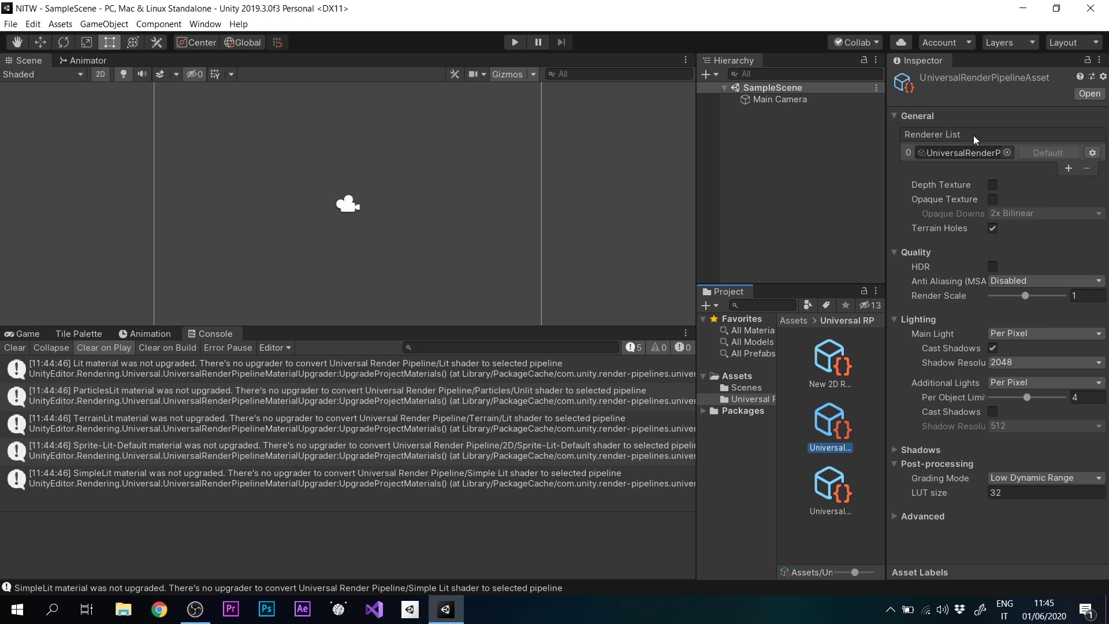
drag(1014, 151, 975, 155)
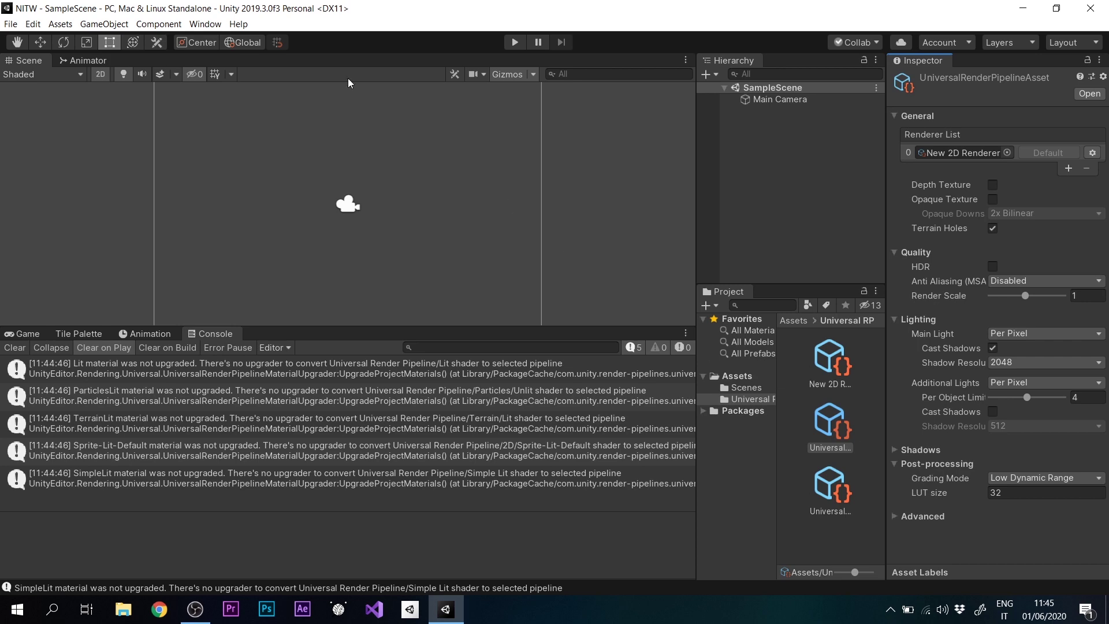
click(41, 26)
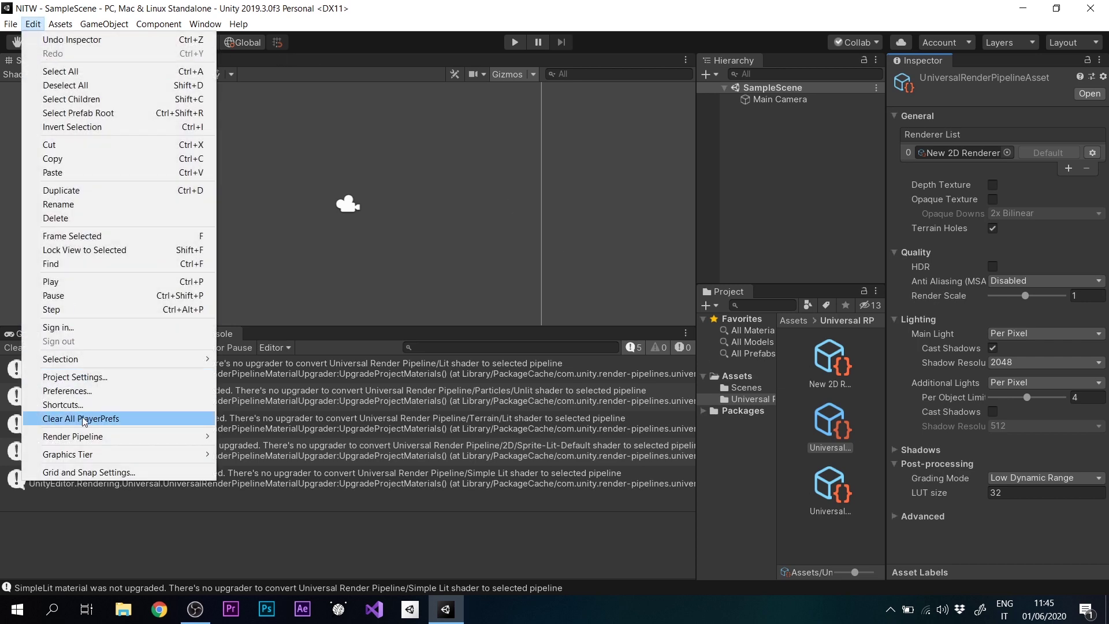
mouse_move(107, 437)
mouse_move(409, 487)
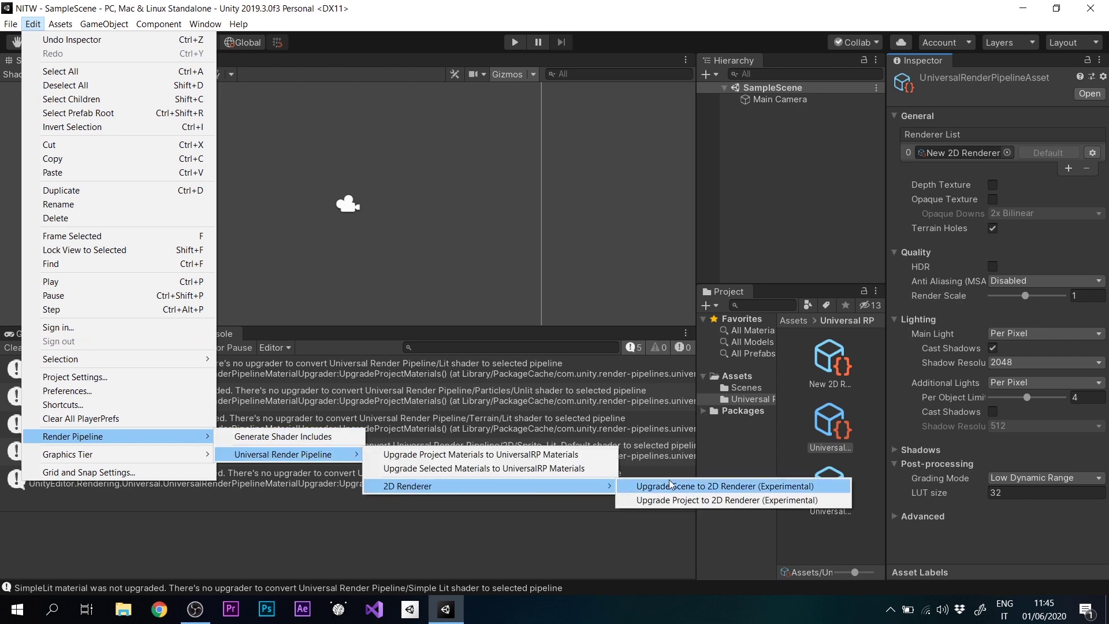
- Add a new 2D sprite object to SampleScene and assign the built-in Knob as its sprite
right_click(778, 129)
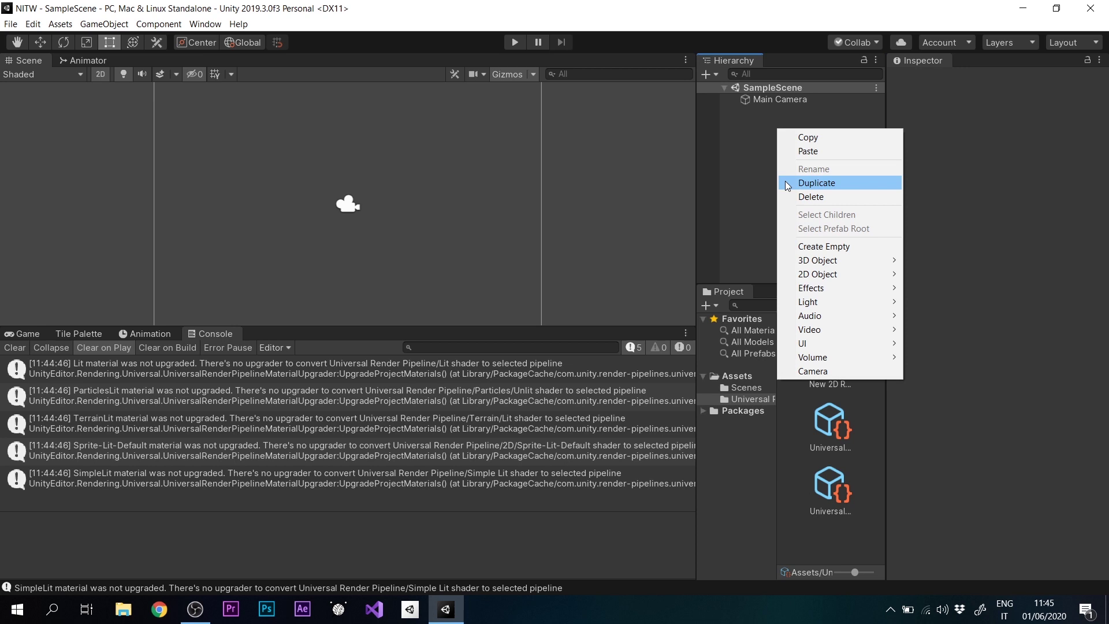
mouse_move(814, 294)
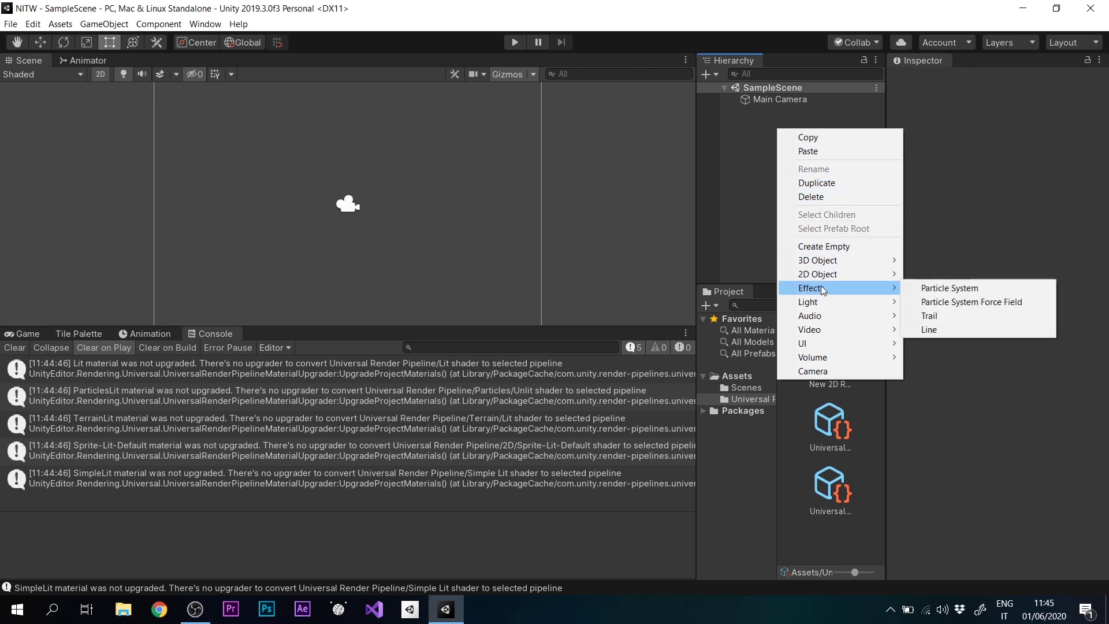
click(924, 281)
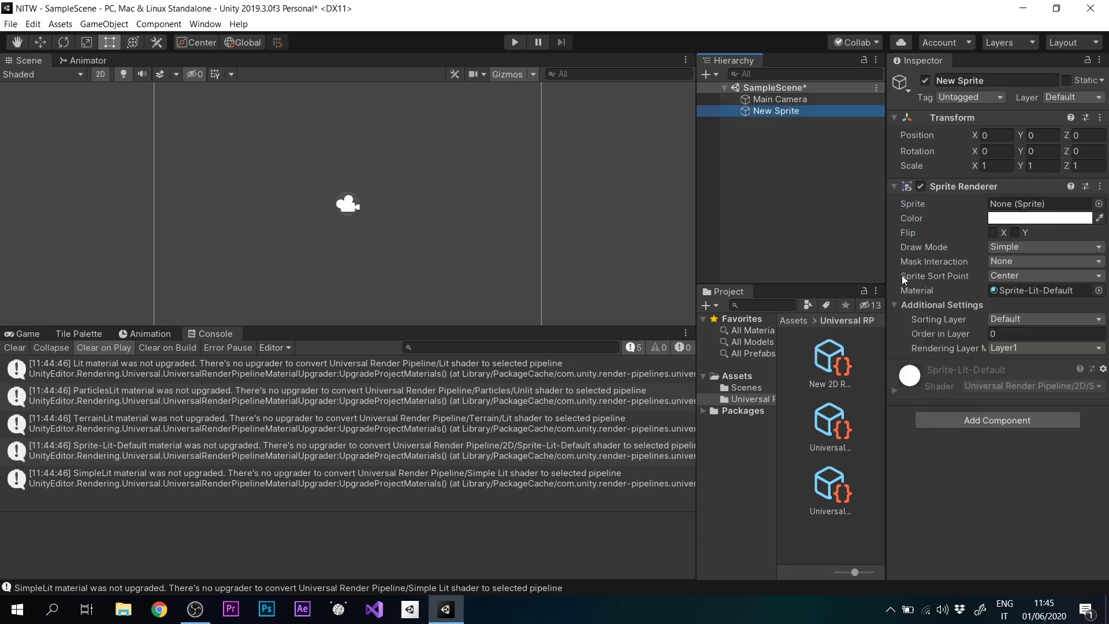
click(1099, 204)
click(876, 301)
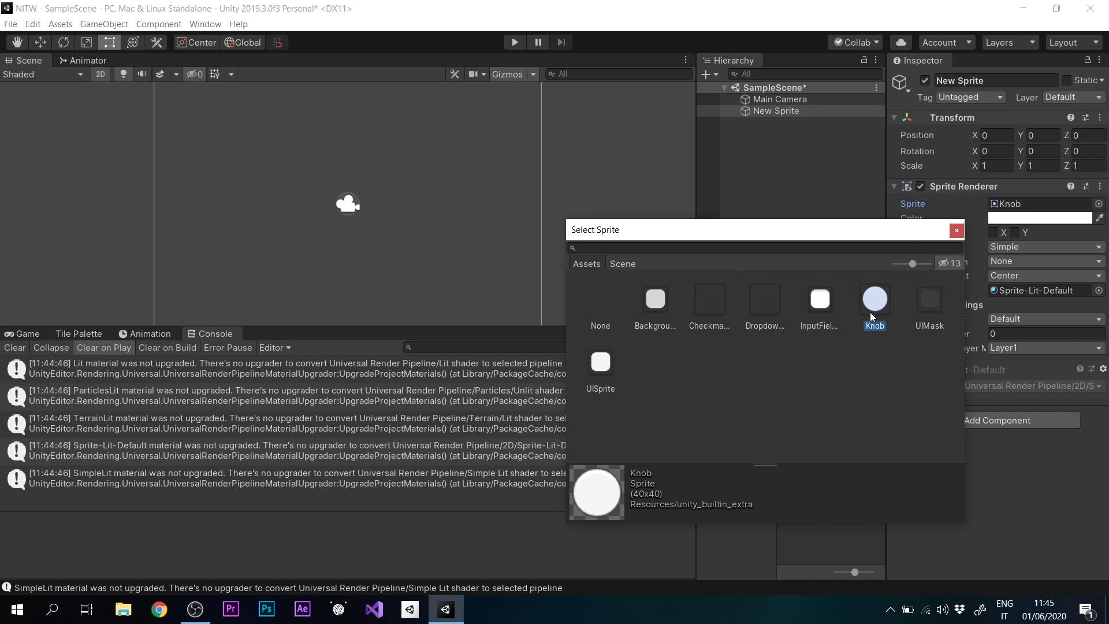
click(956, 231)
- Add a Global Light 2D (Experimental) to the scene to light the Knob sprite
right_click(768, 155)
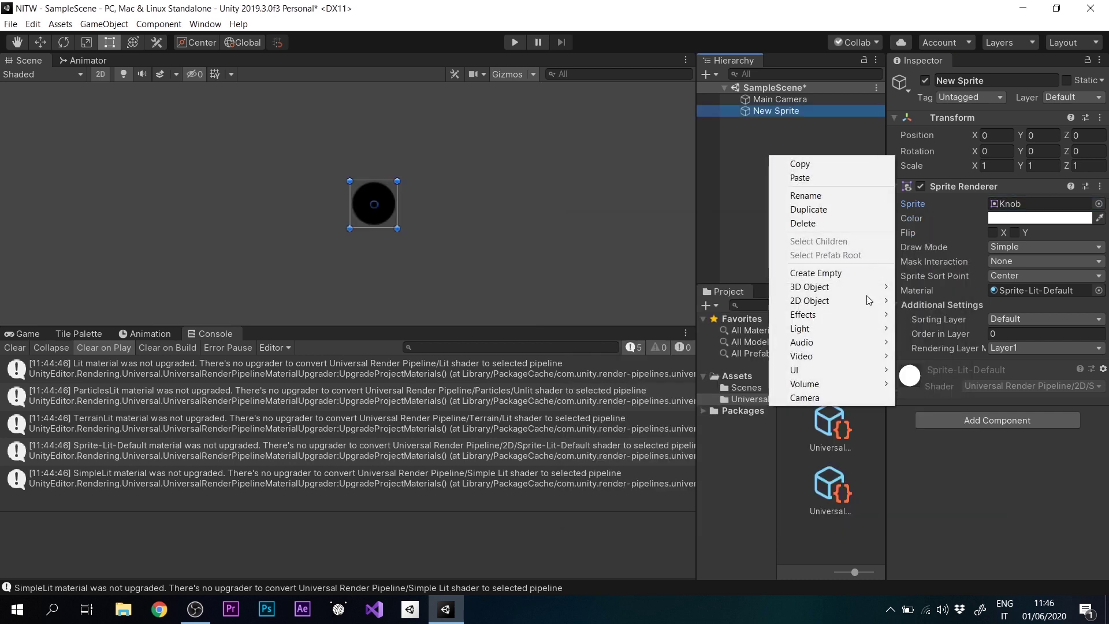
mouse_move(821, 328)
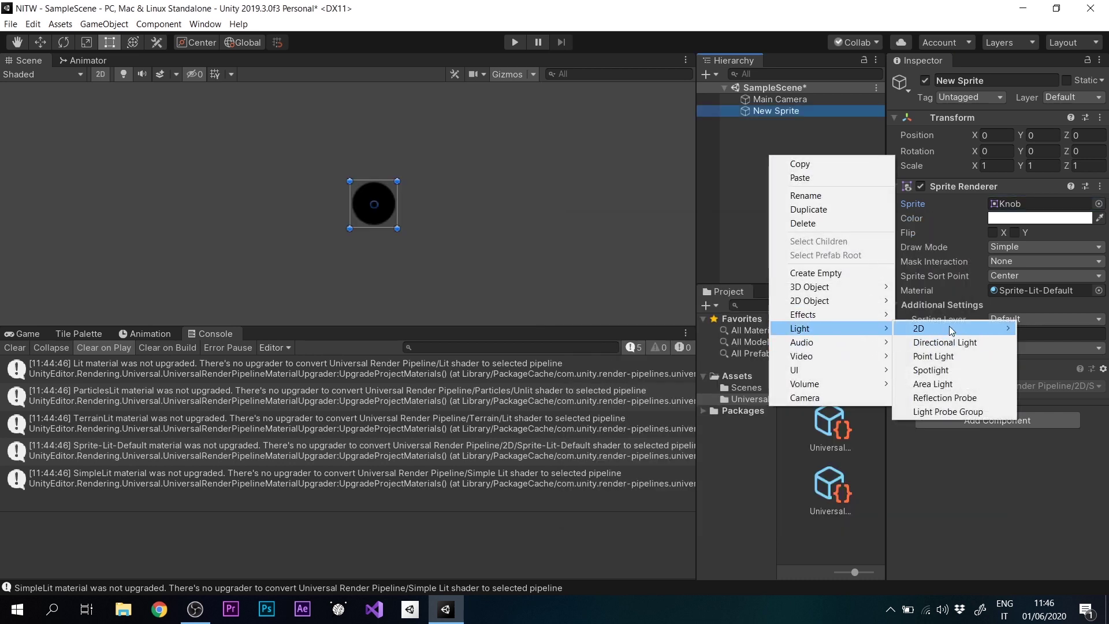
mouse_move(948, 327)
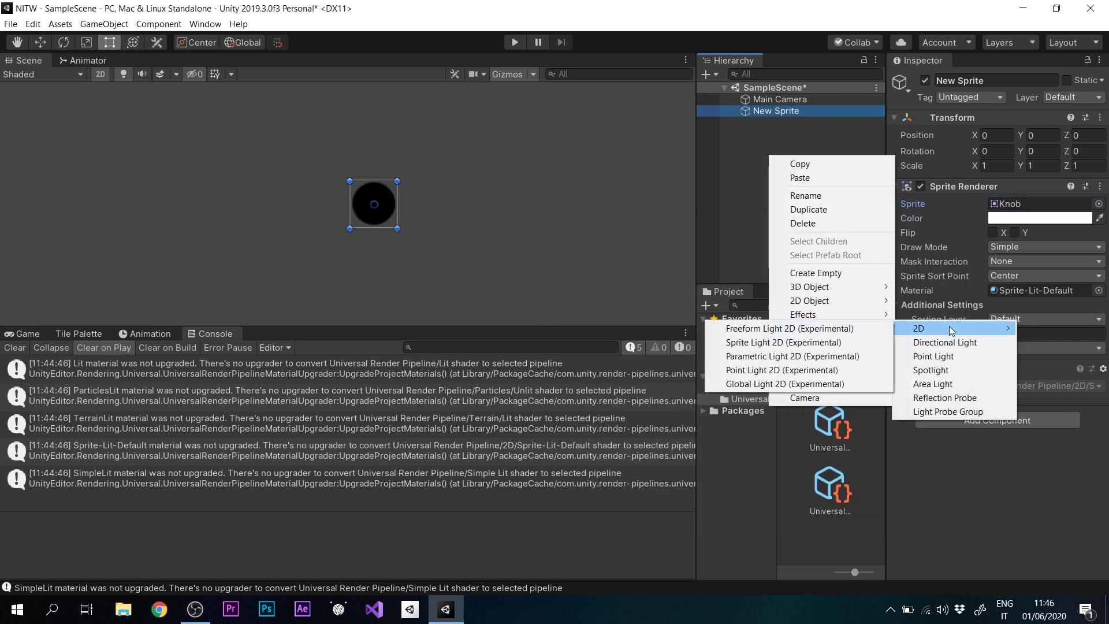
click(758, 385)
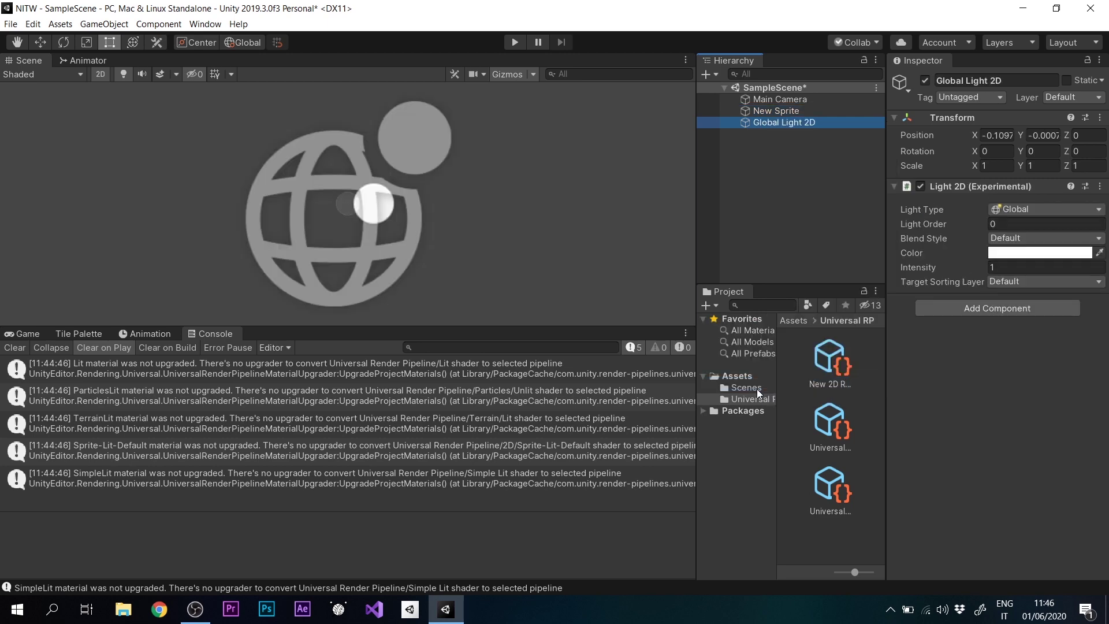
click(363, 204)
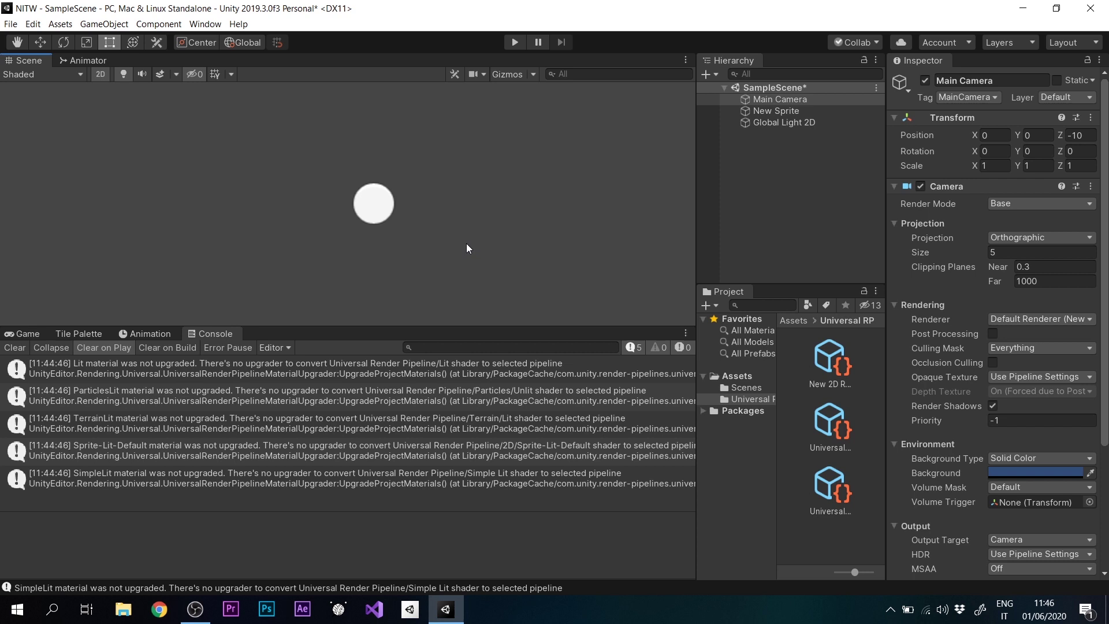